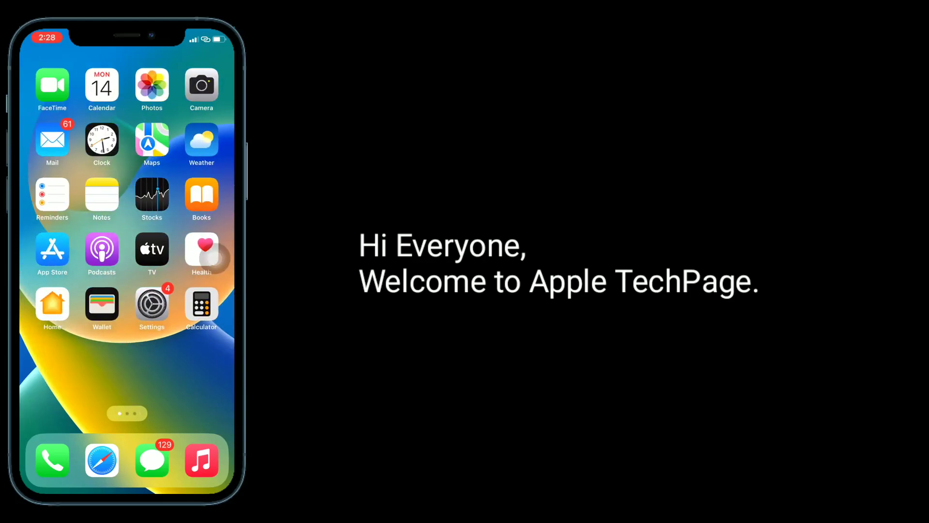
- Open Spotlight search from the Home Screen and search for 'safari'
{"action": "left_click", "coordinate": [127, 413]}
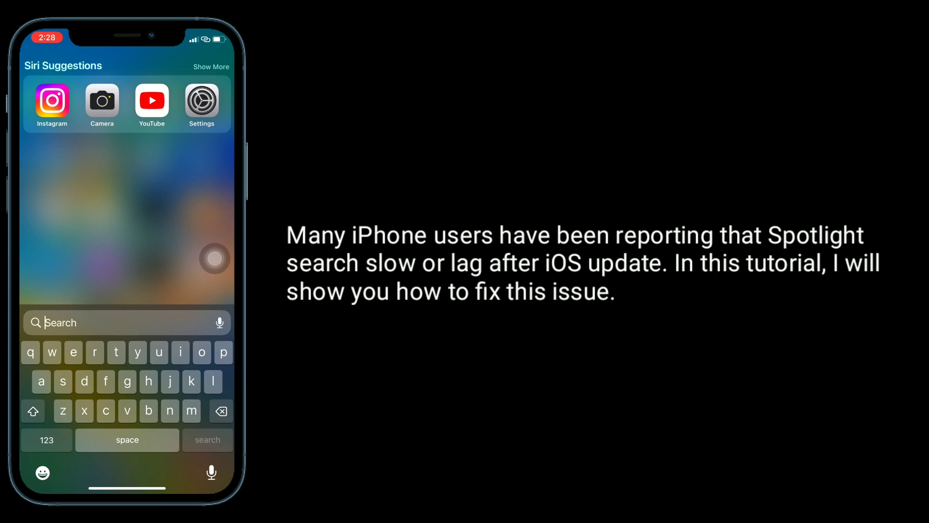
{"action": "type", "text": "sa"}
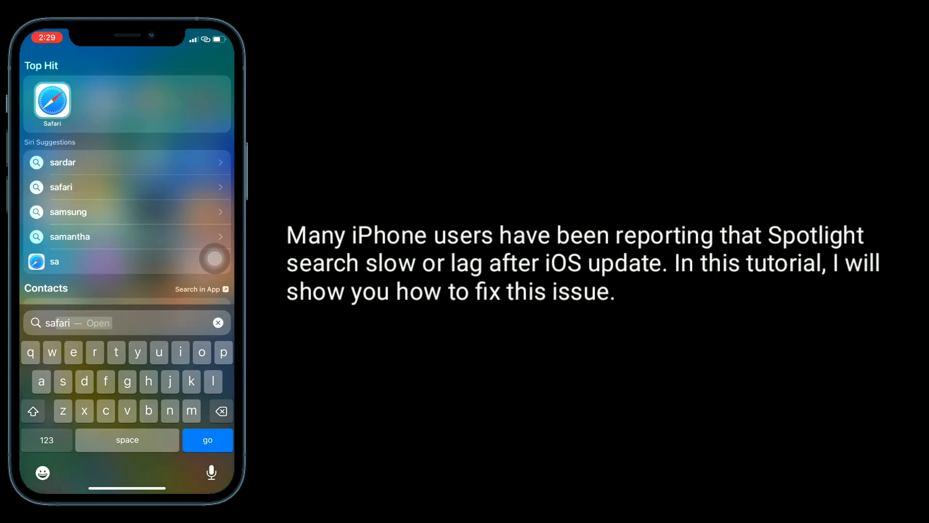
{"action": "type", "text": "f"}
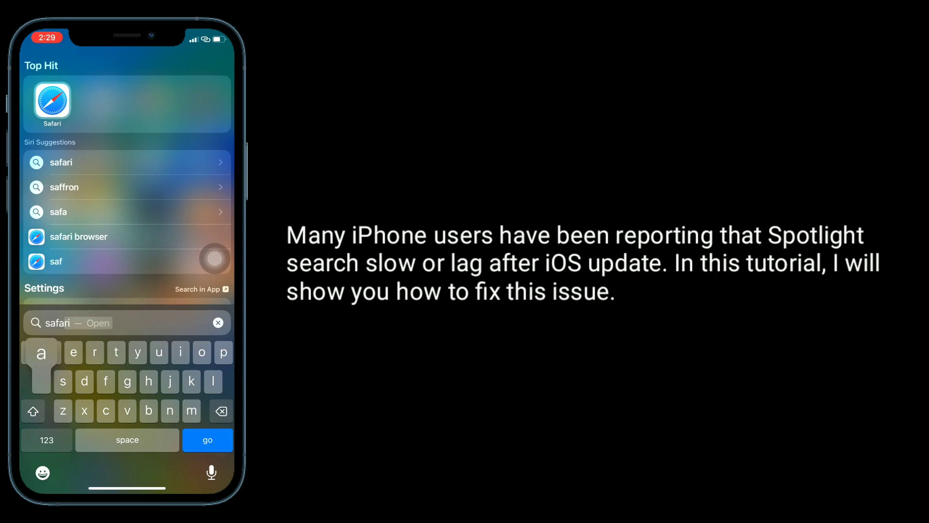
{"action": "type", "text": "ari"}
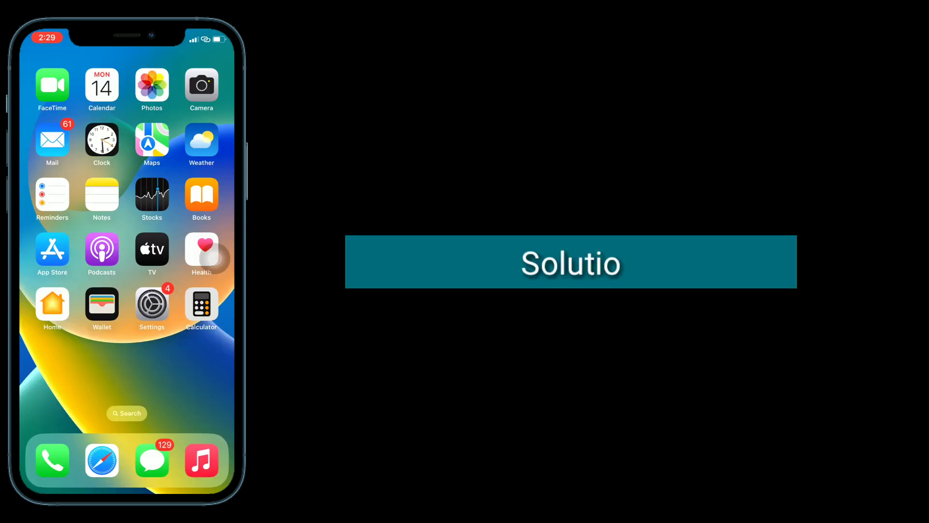